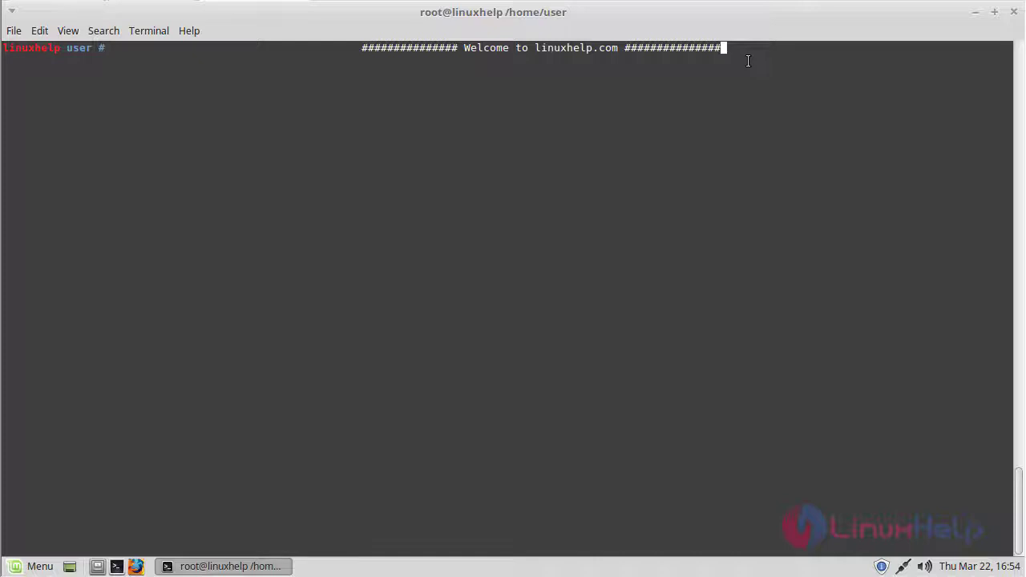
Step: Run apt-get update to refresh the package lists, fetching 5,506 kB
key(Return)
key(Return)
key(Return)
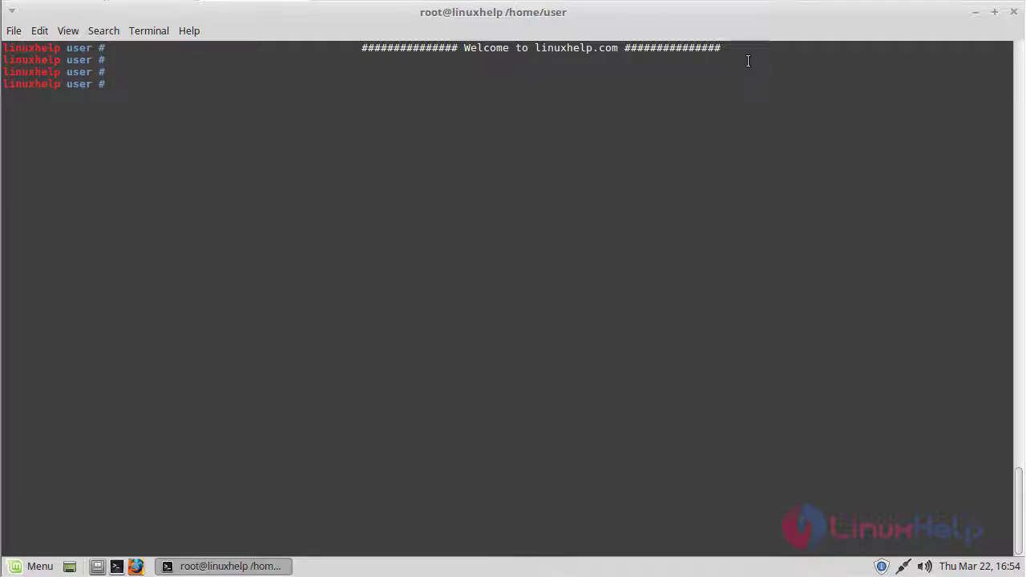
text(apt-get update)
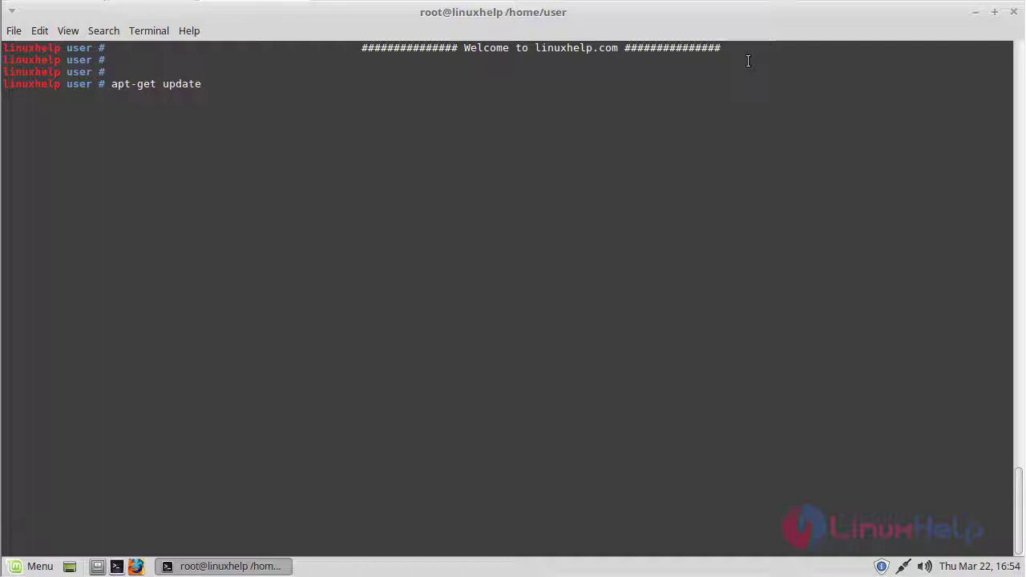
key(Return)
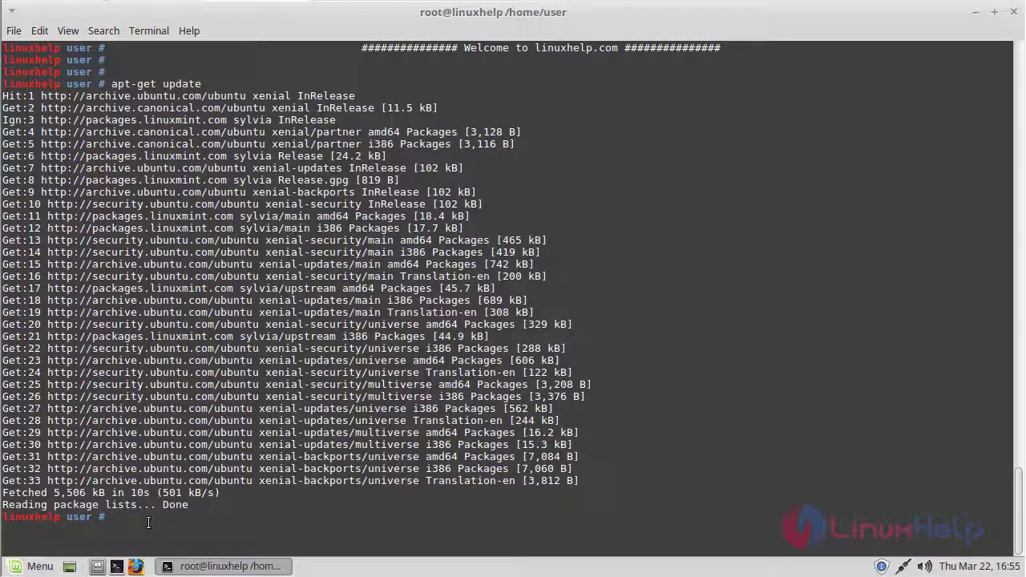
Step: Clear the screen and install musescore with apt-get, answering y to confirm
key(Return)
key(Return)
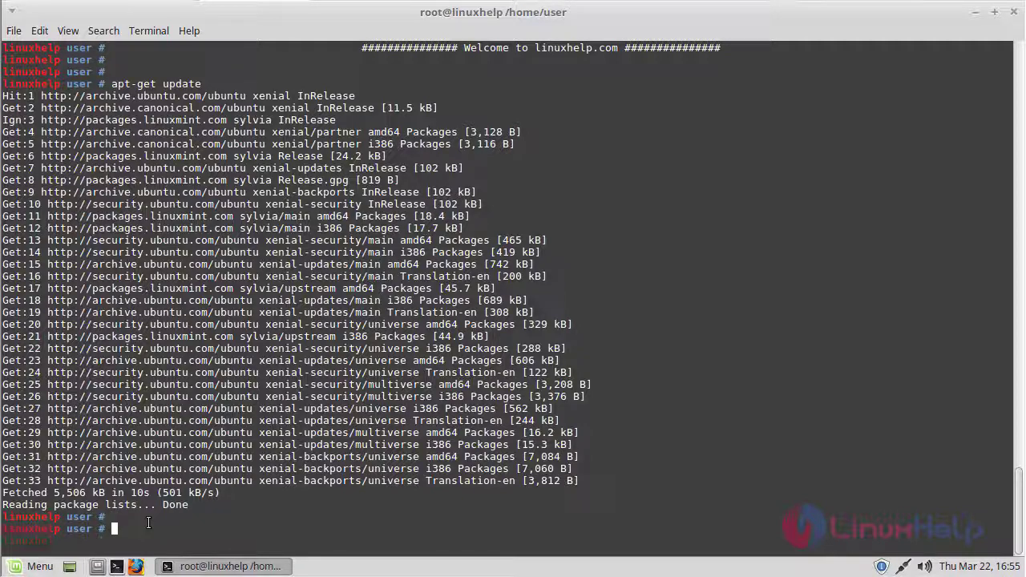
key(ctrl+l)
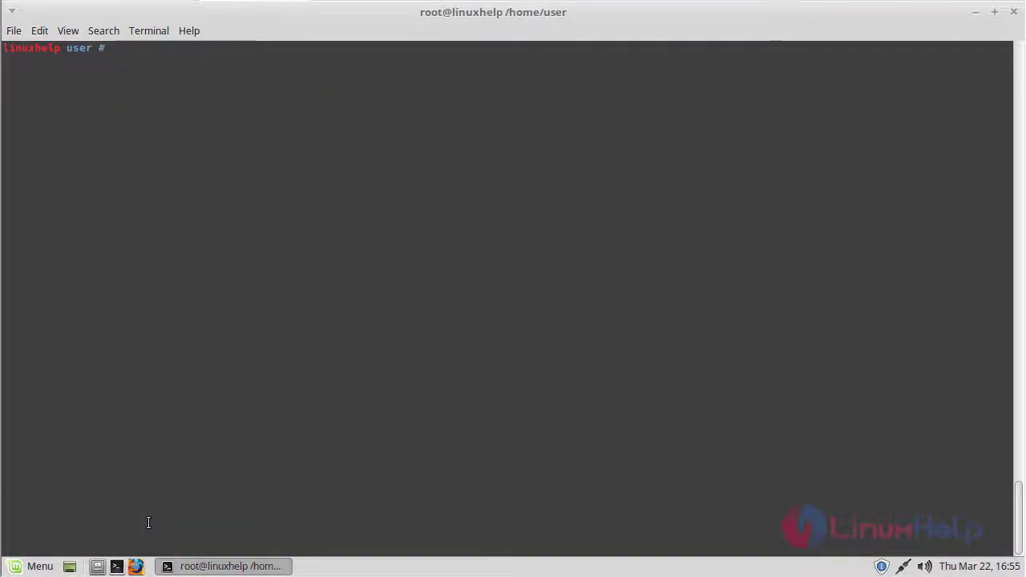
text(apt-)
text(get )
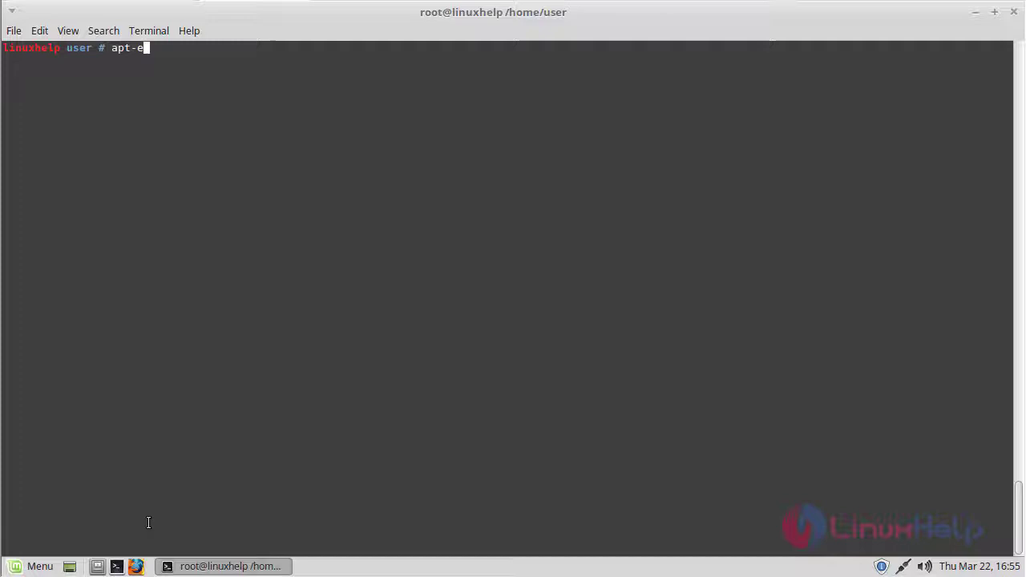
text(i)
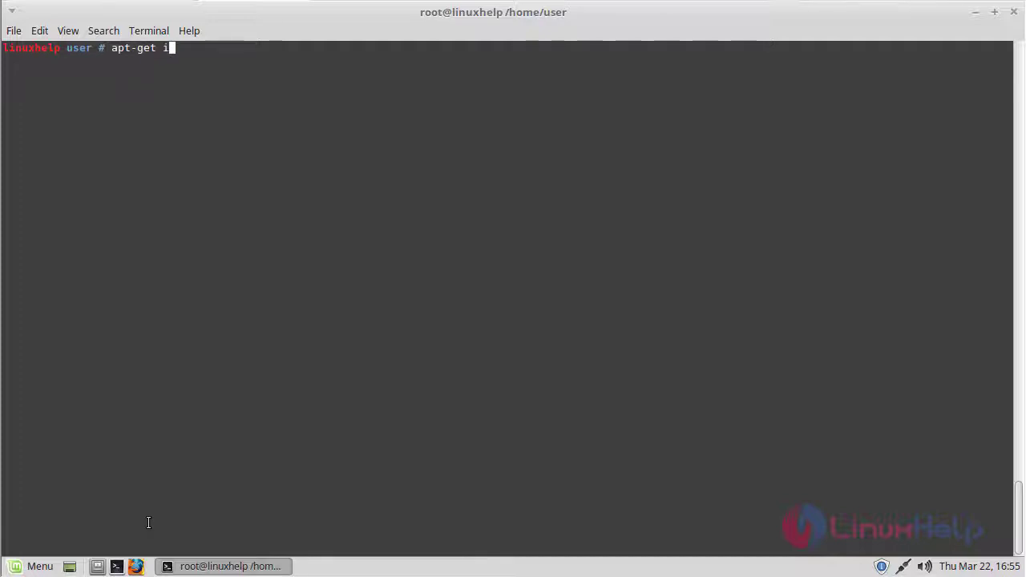
text(nstall musescore)
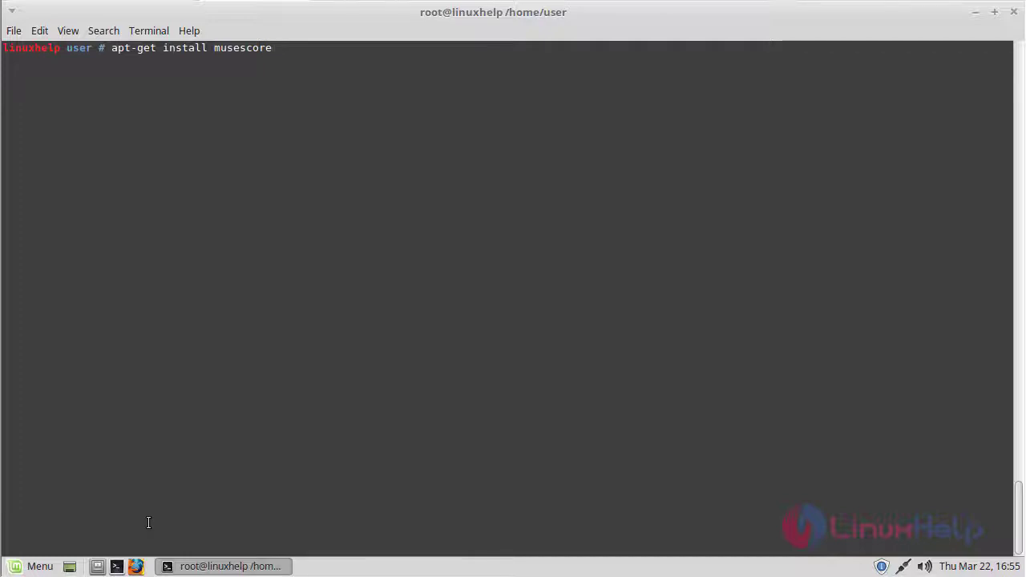
key(Return)
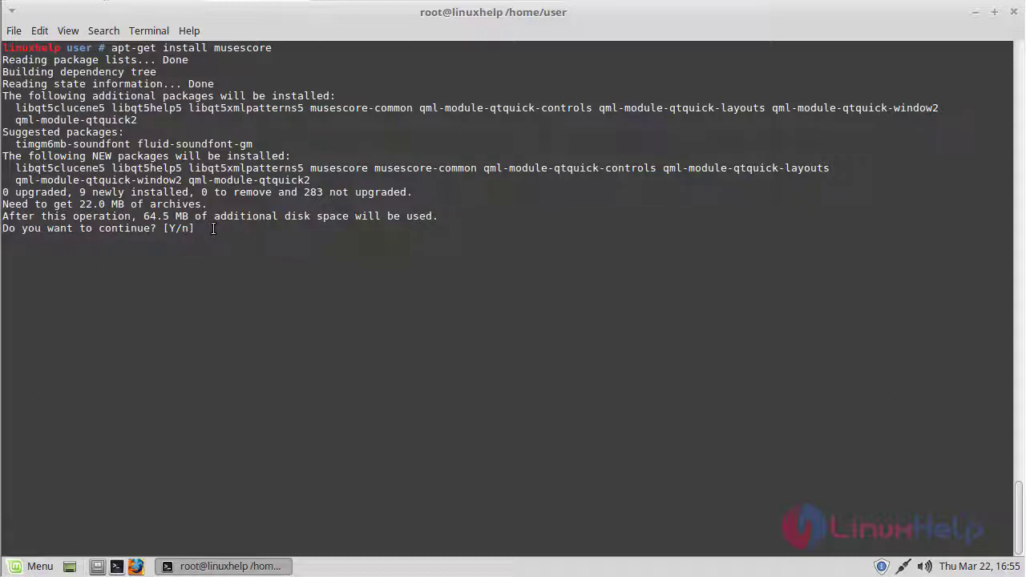
text(y)
key(Return)
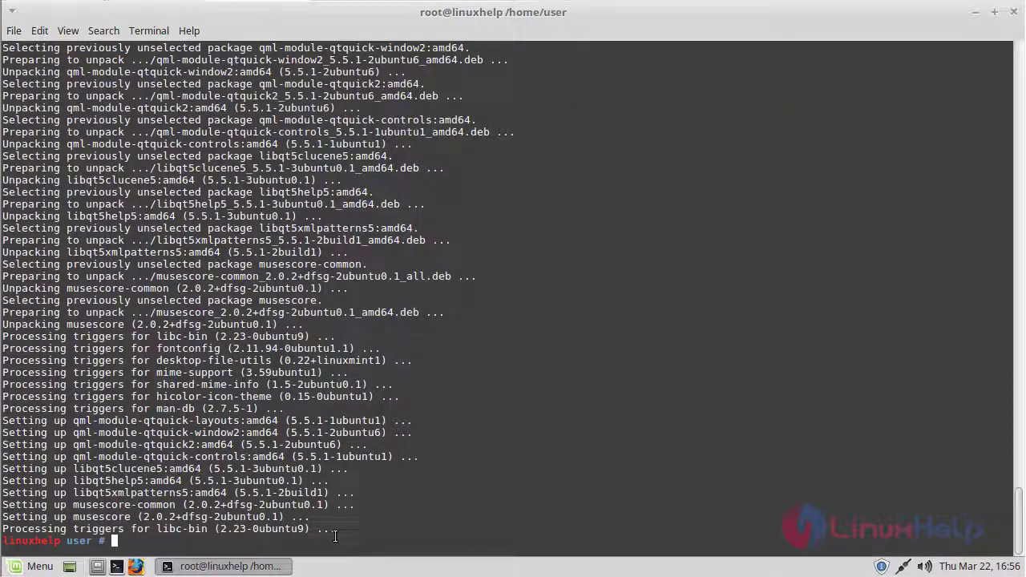
Step: Search 'muses' in the Mint Menu and launch MuseScore from the results
key(Return)
key(Return)
key(Return)
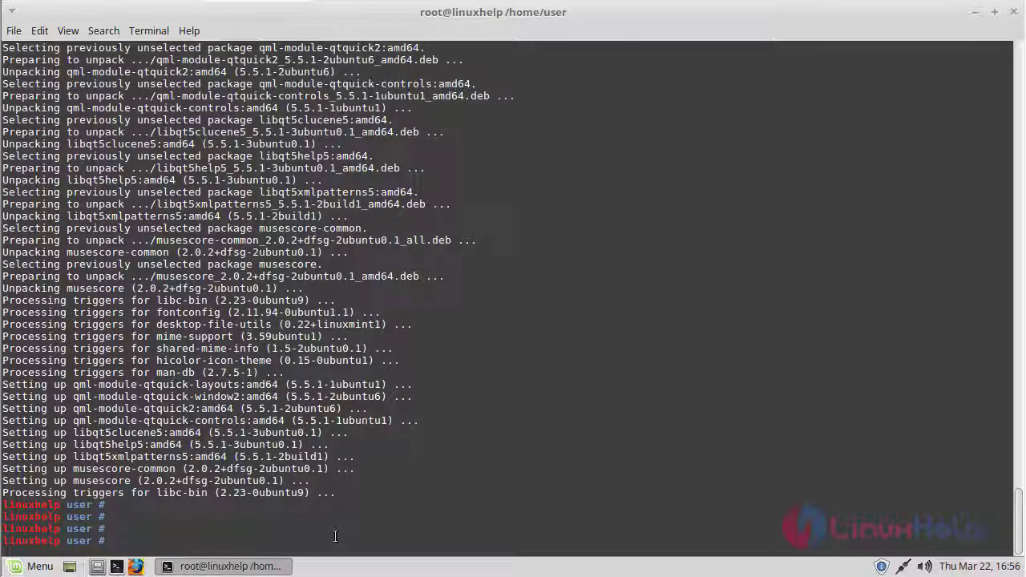
key(super)
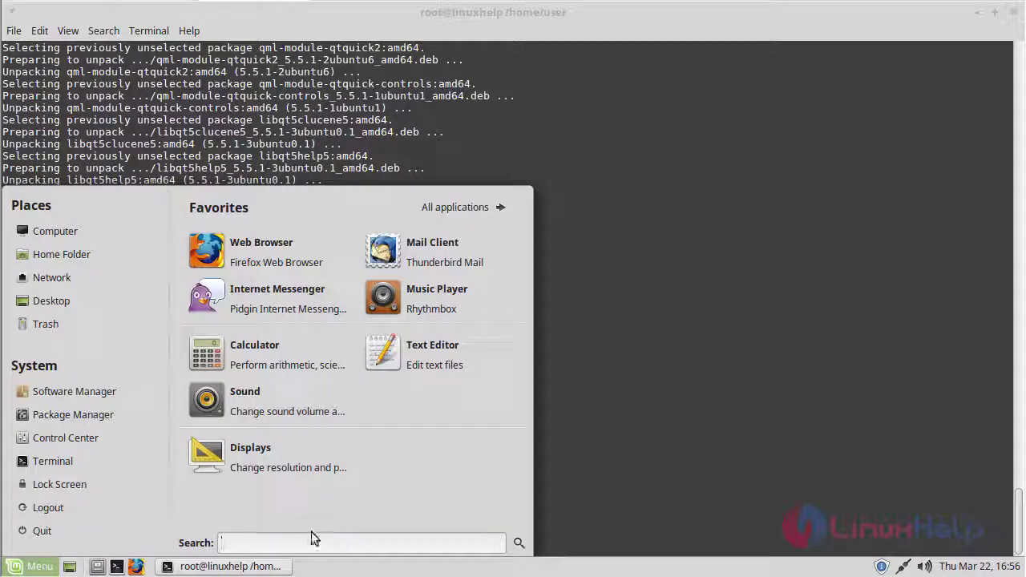
text(muse)
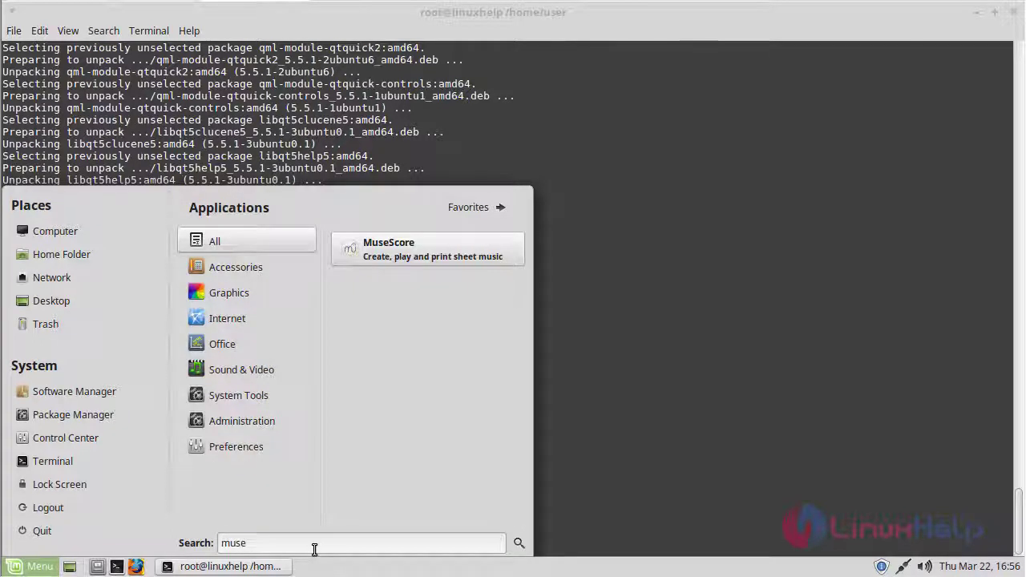
text(s)
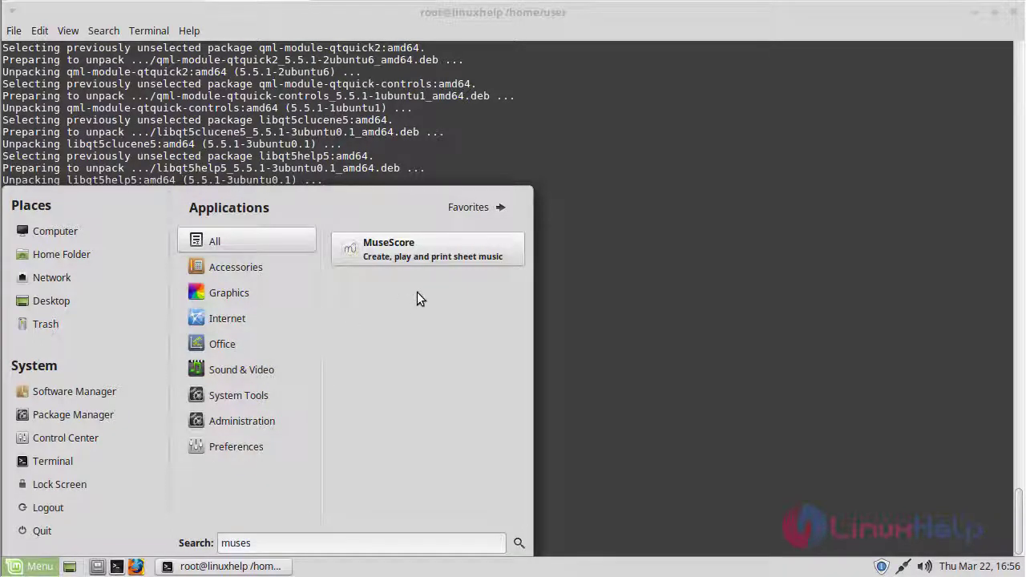
click(400, 255)
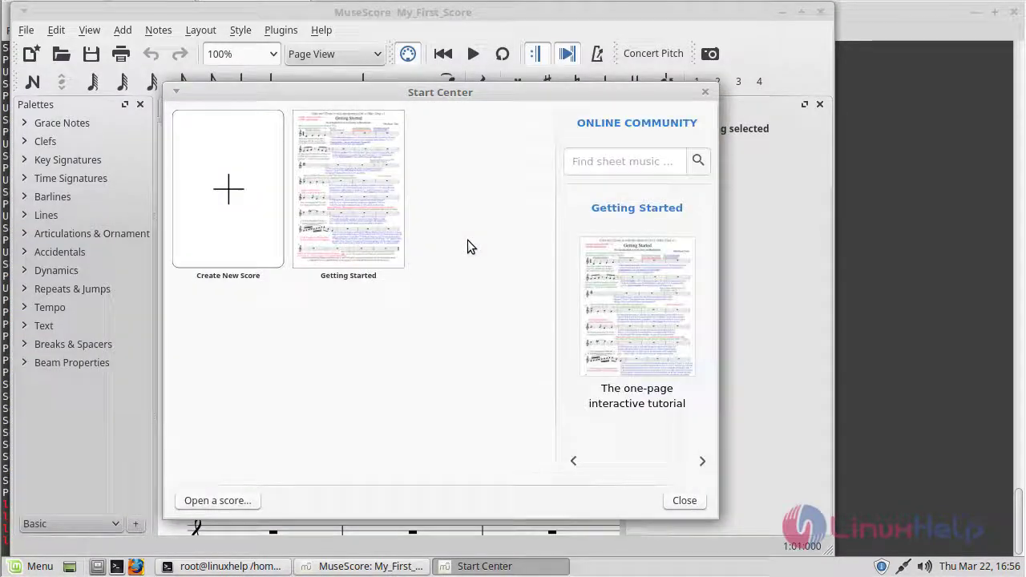
Step: Maximize the MuseScore window and begin a new score from the Start Center
click(801, 13)
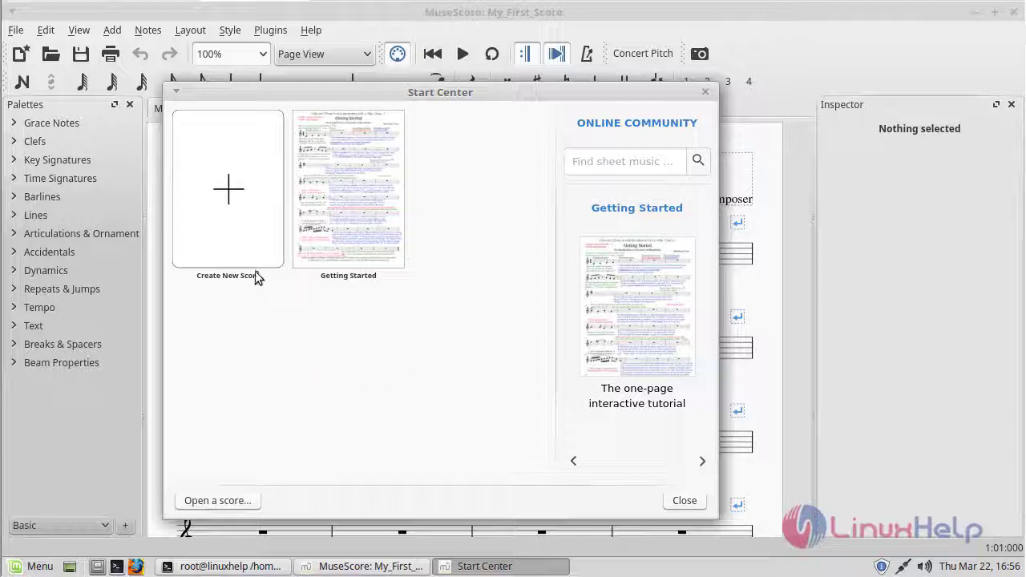
click(231, 189)
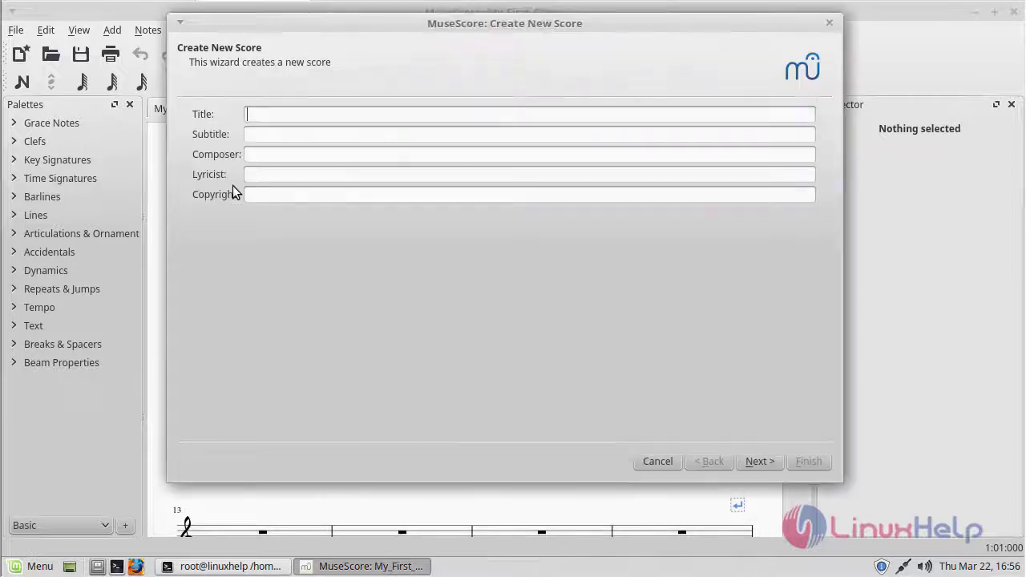
click(265, 134)
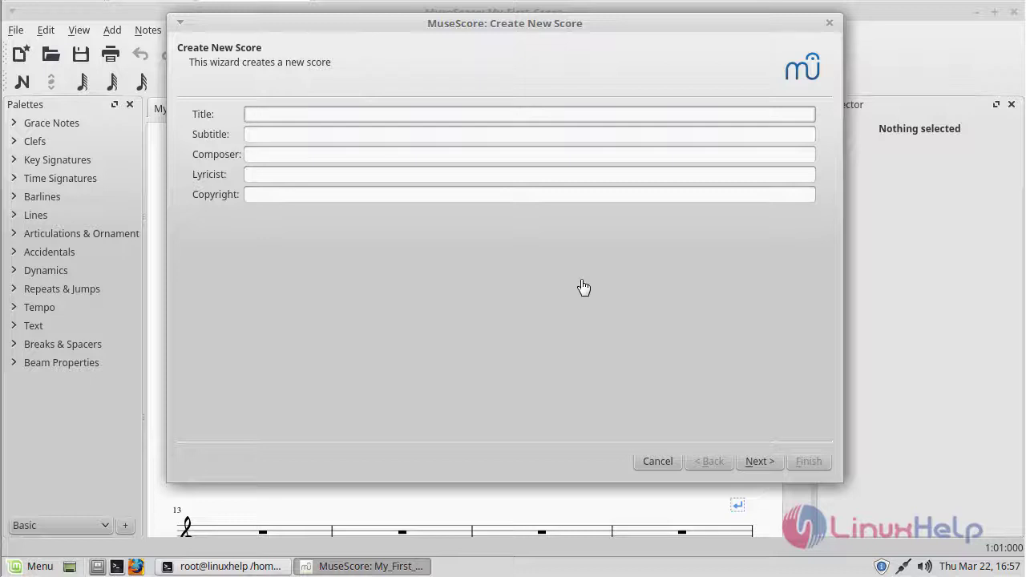
click(828, 25)
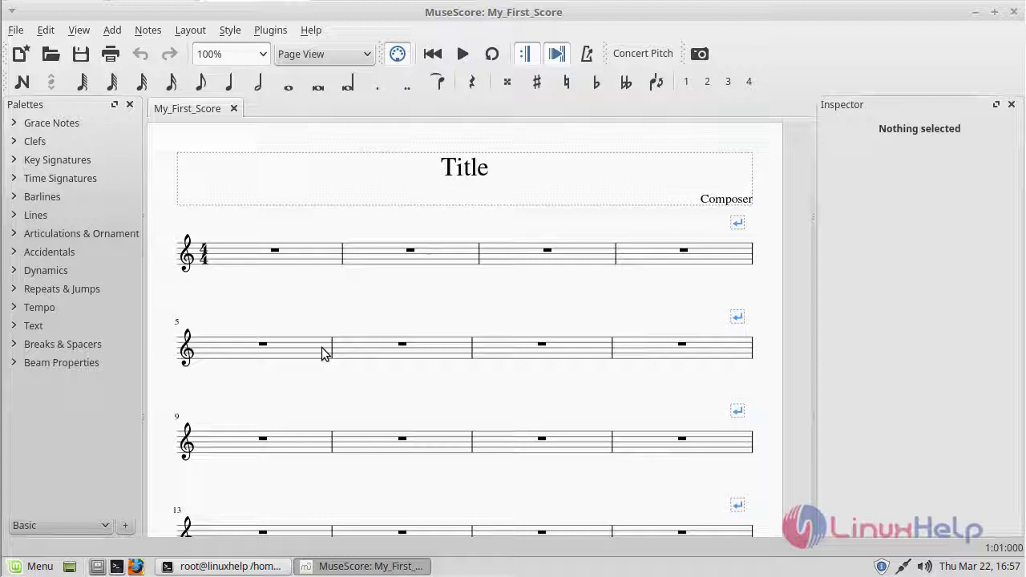
scroll(304, 324, up, 1)
scroll(334, 356, down, 3)
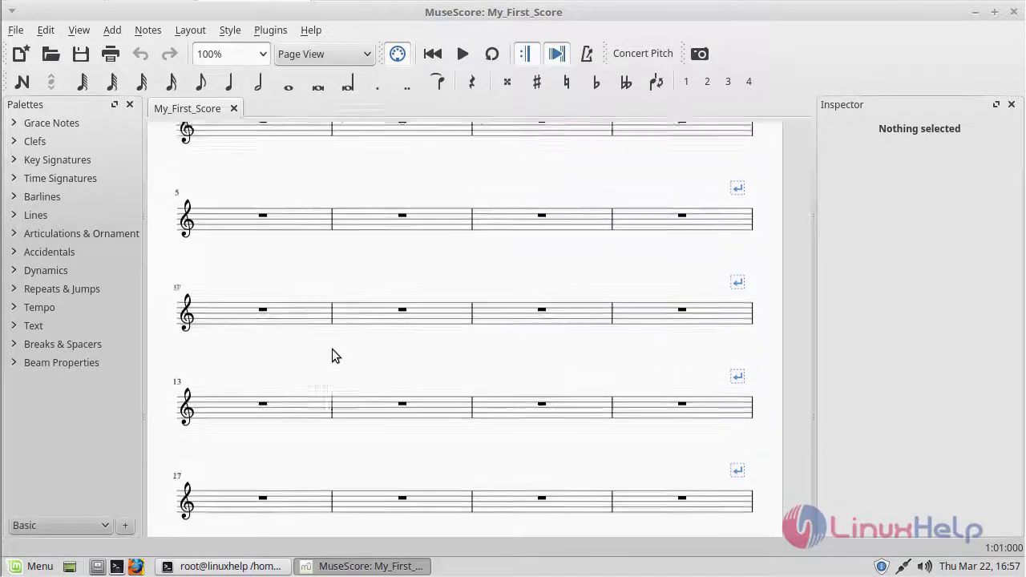
scroll(332, 349, down, 4)
scroll(332, 349, up, 4)
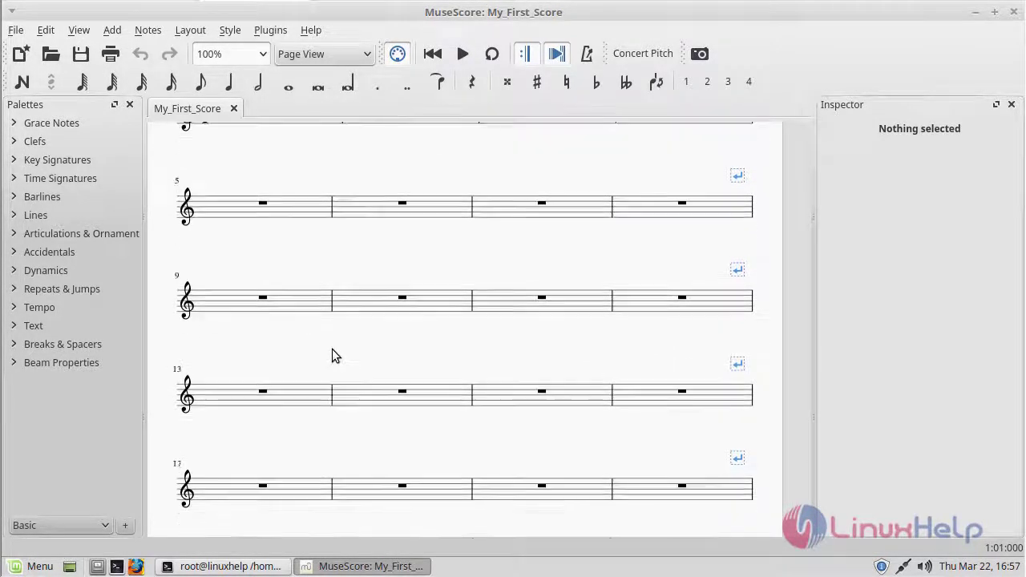
scroll(332, 349, up, 5)
scroll(332, 349, down, 2)
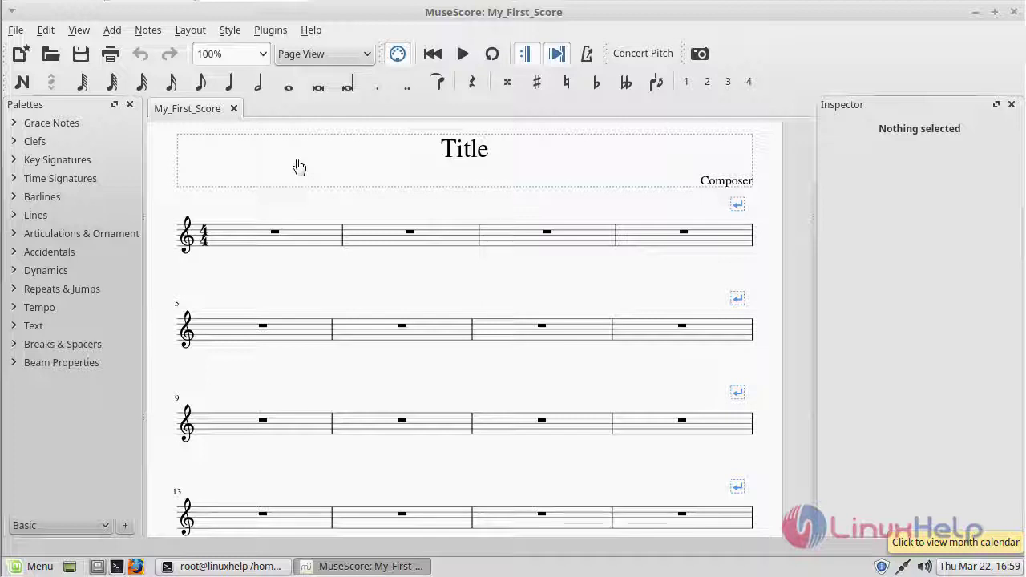
Step: View Help > About showing version 2.0.2 revision 3543170, then close it
click(309, 30)
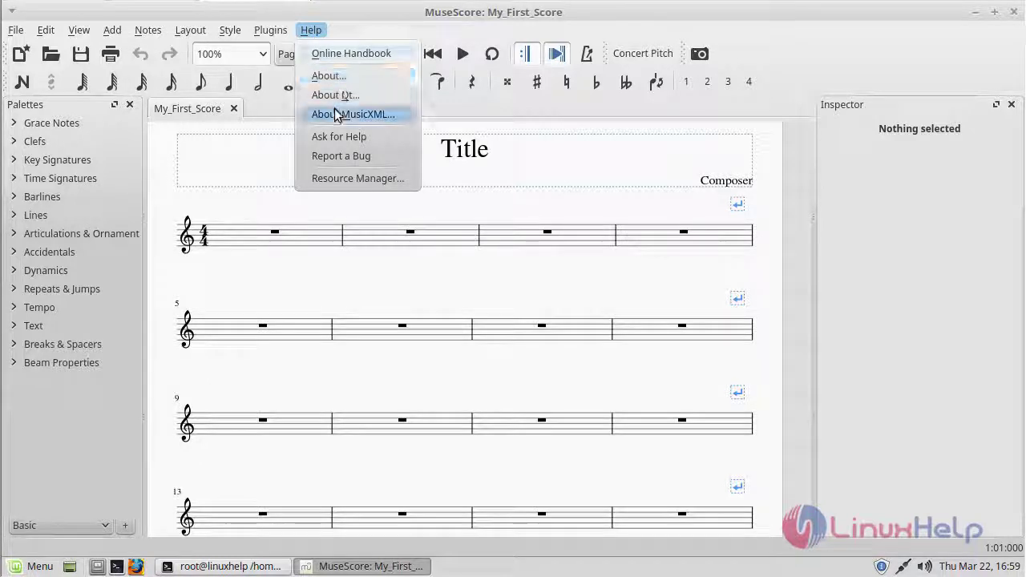
click(329, 76)
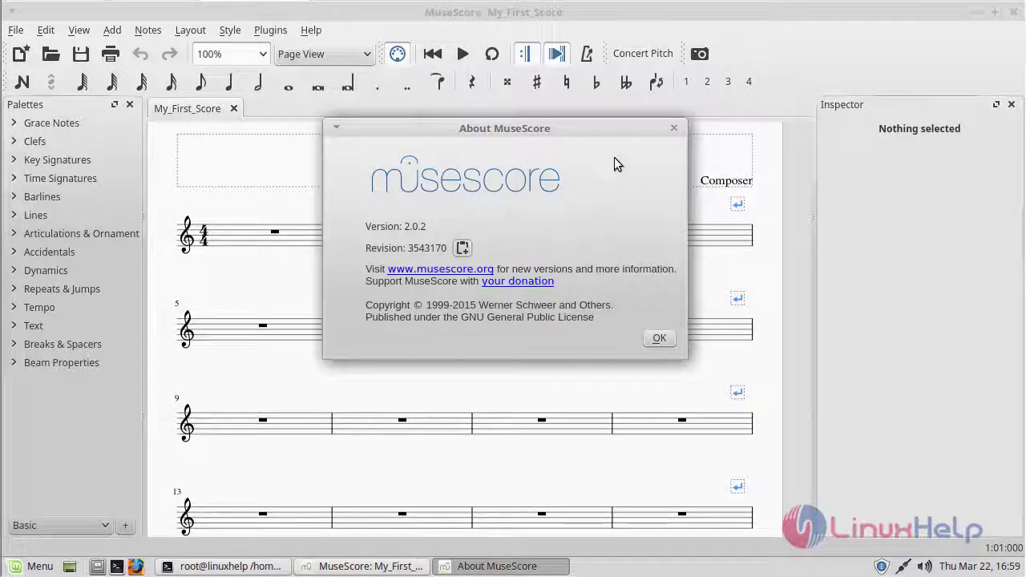
click(673, 128)
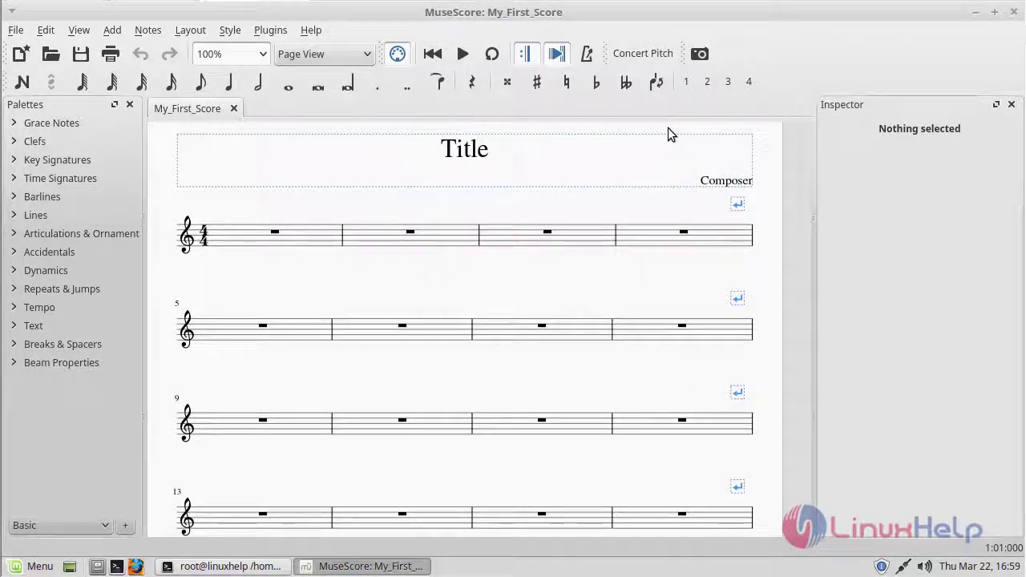
click(314, 32)
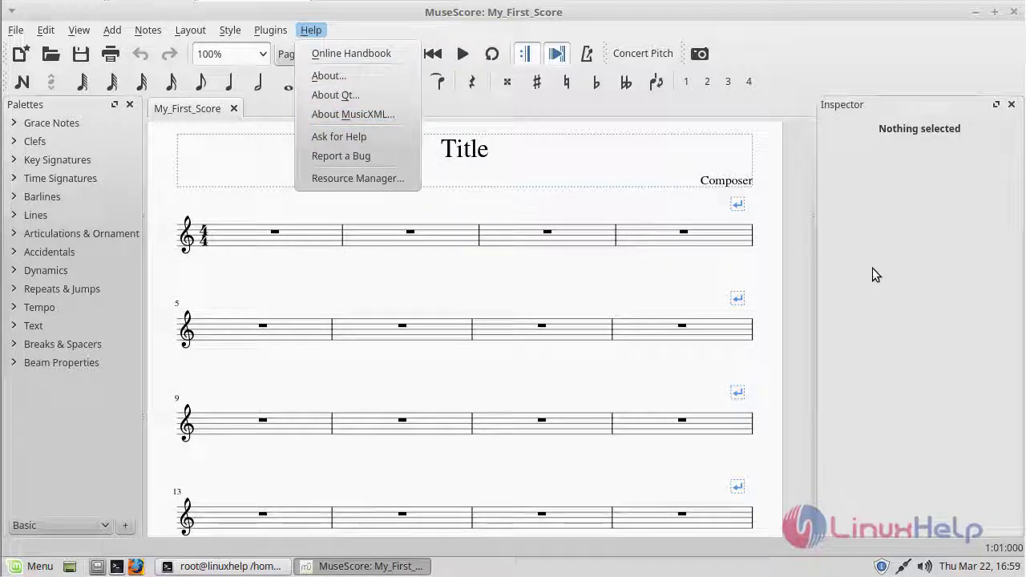
Step: Dismiss the Help menu with Escape
key(Escape)
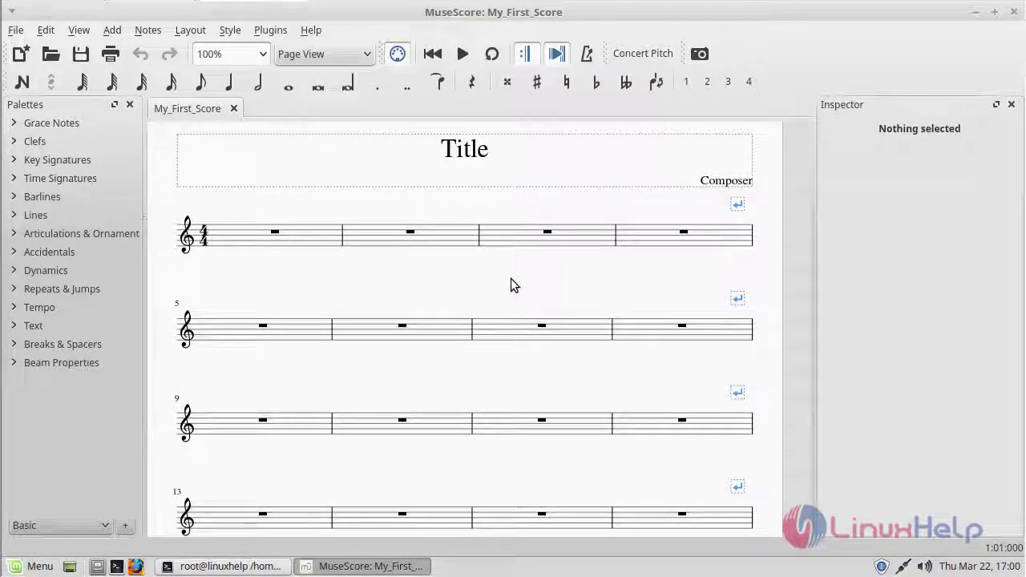